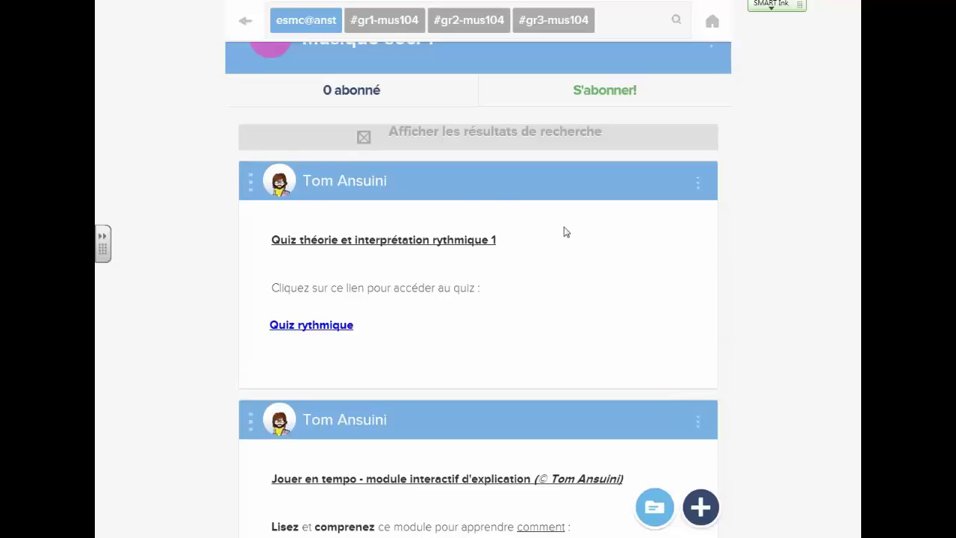
Step: Create a shortcut on the Musique sec. 1 page by adding the keyword esmc_mus-théorie1 to the existing tags
{"action": "scroll", "coordinate": [470, 192], "scroll_direction": "up", "scroll_amount": 1}
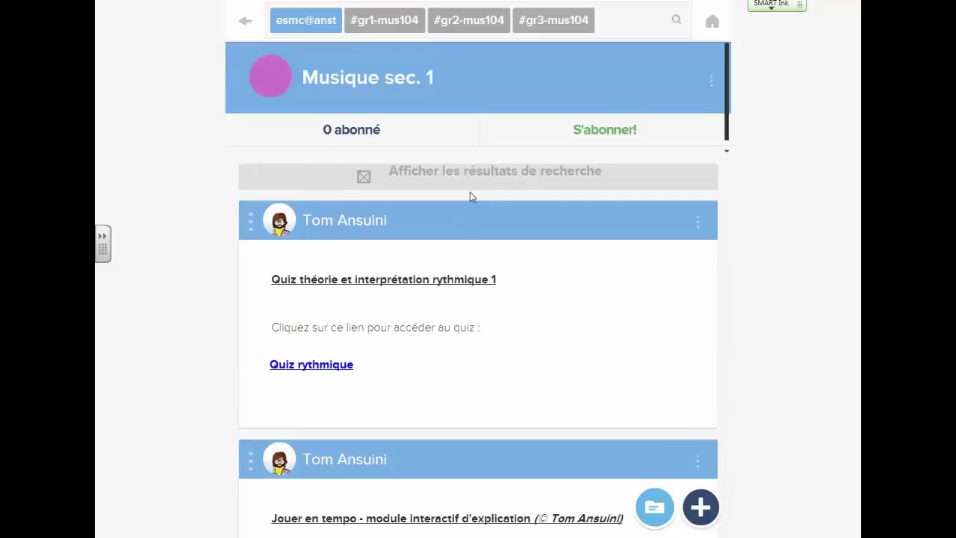
{"action": "left_click", "coordinate": [658, 512]}
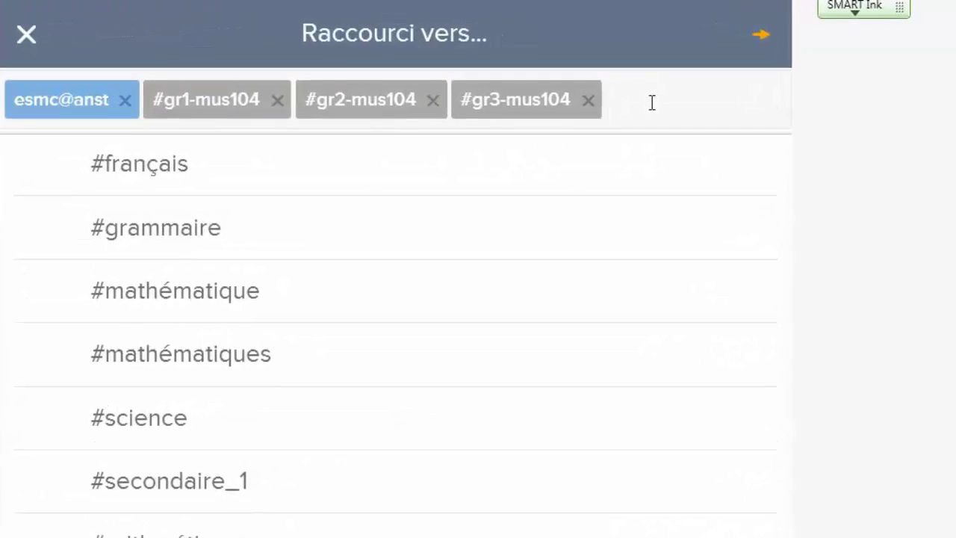
{"action": "type", "text": "esmc"}
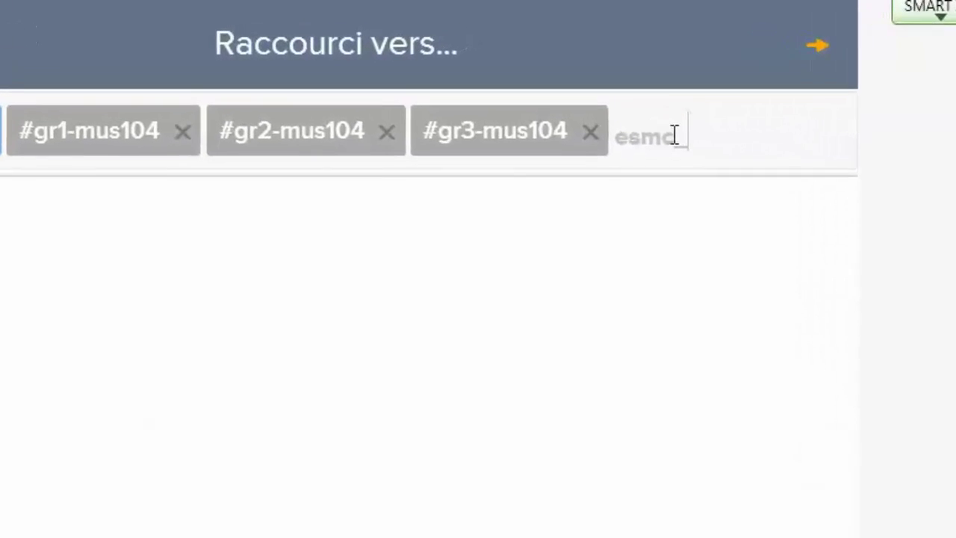
{"action": "type", "text": "_"}
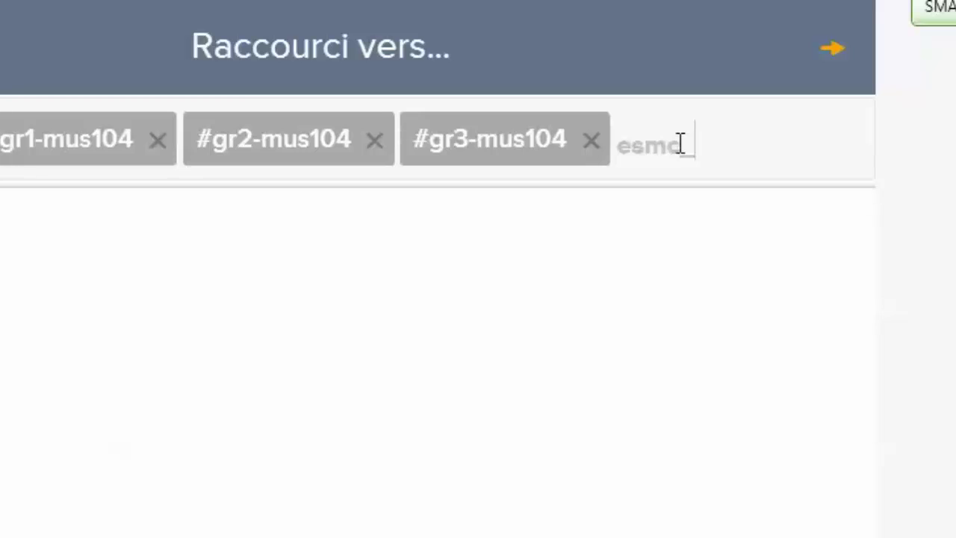
{"action": "type", "text": "mus"}
{"action": "type", "text": "-th"}
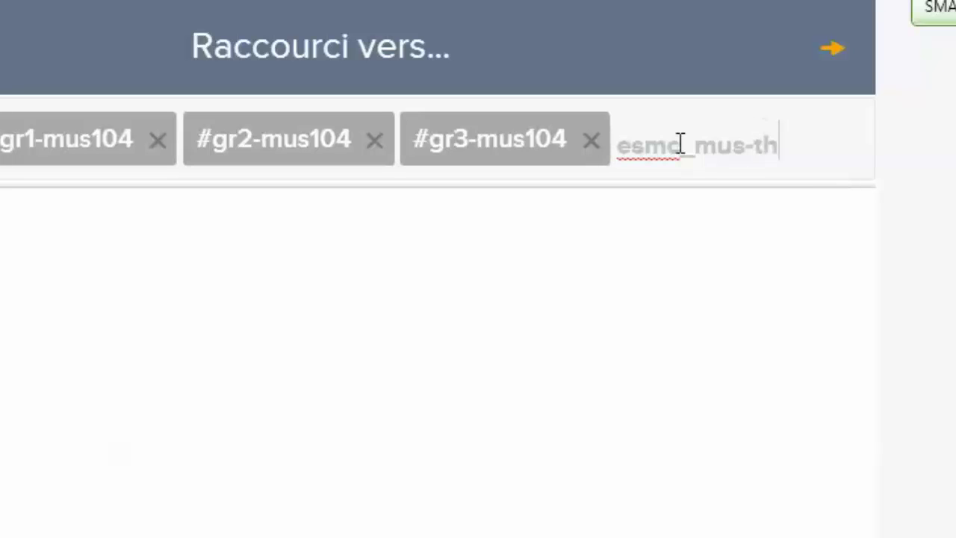
{"action": "type", "text": "éorie"}
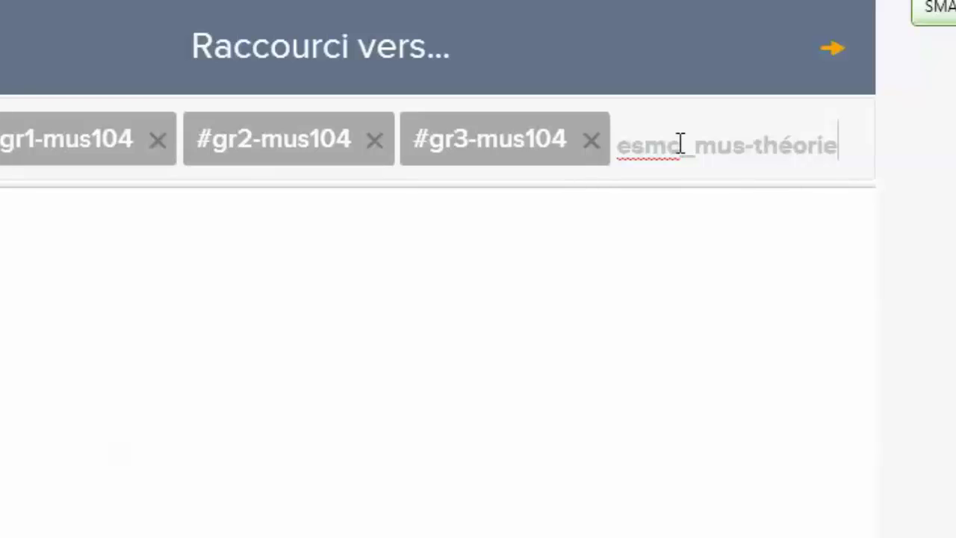
{"action": "type", "text": "1"}
{"action": "key", "text": "space"}
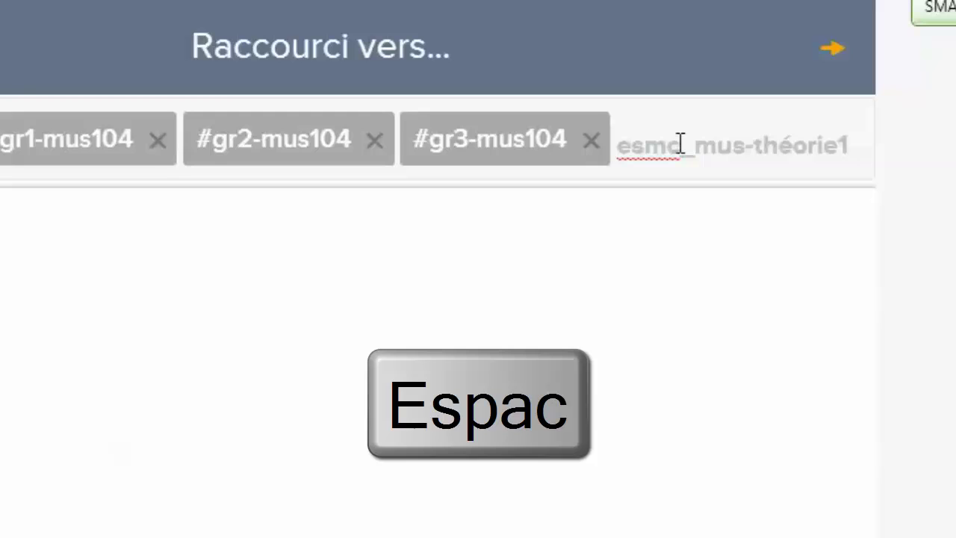
{"action": "key", "text": "space"}
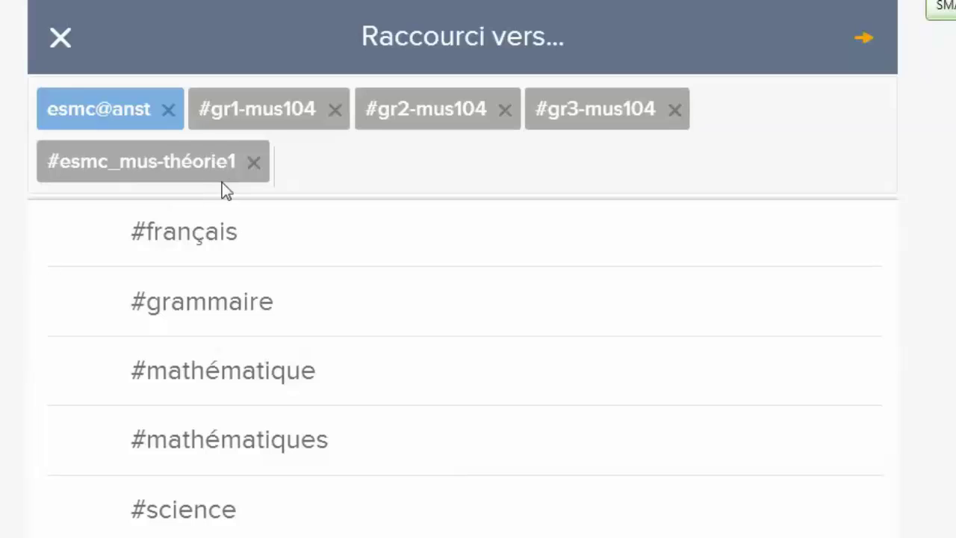
{"action": "left_click", "coordinate": [864, 42]}
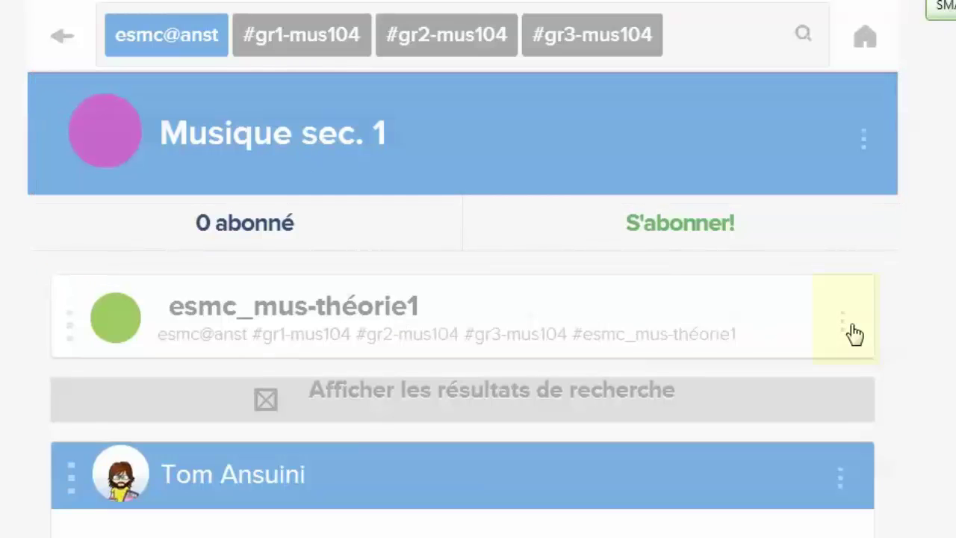
Step: Rename the esmc_mus-théorie1 shortcut as "Musique sec.1 - Théorie" and save its settings
{"action": "left_click", "coordinate": [843, 329]}
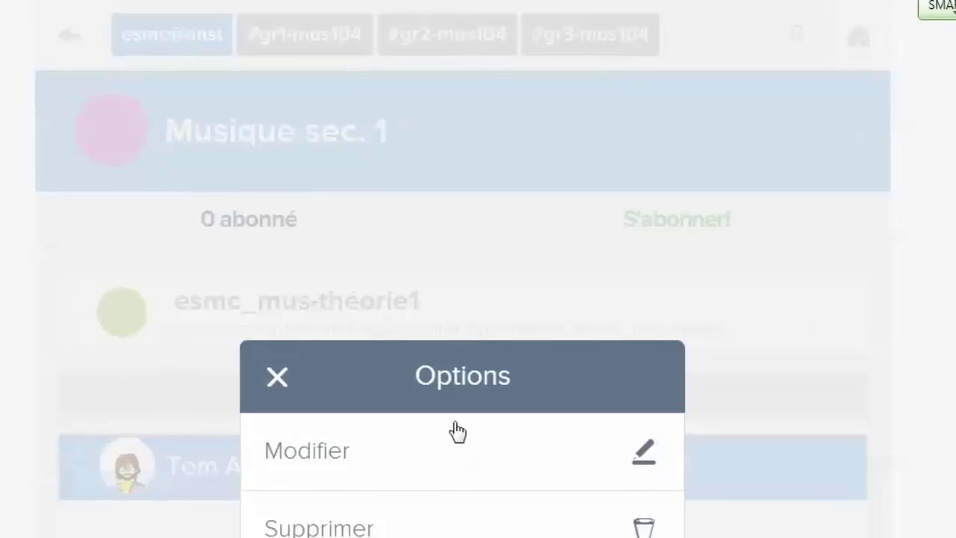
{"action": "left_click", "coordinate": [299, 457]}
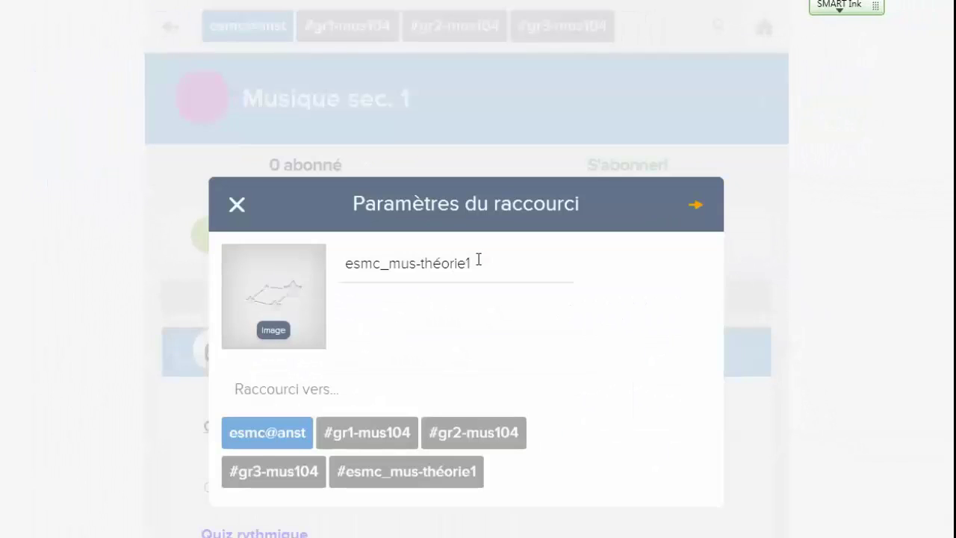
{"action": "left_click_drag", "start_coordinate": [479, 262], "coordinate": [328, 271]}
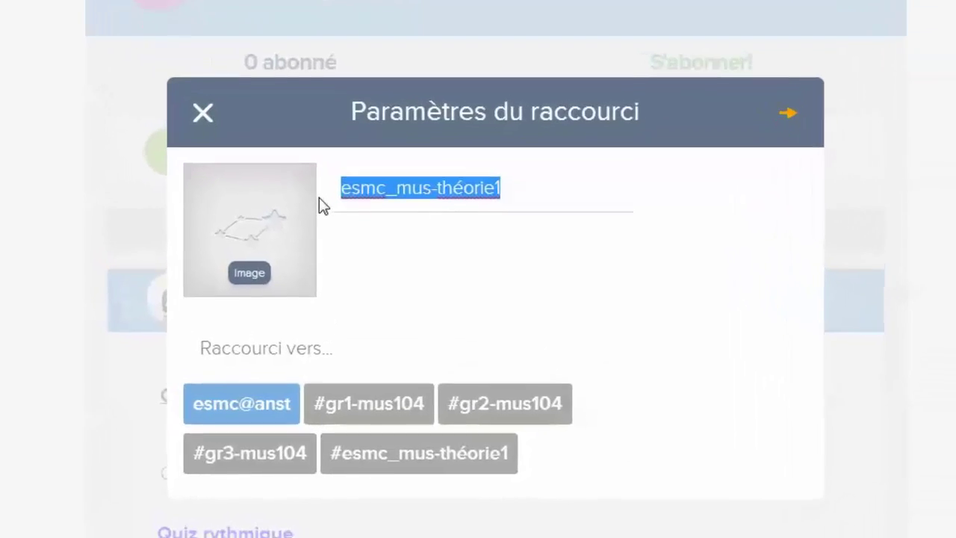
{"action": "type", "text": "Musi"}
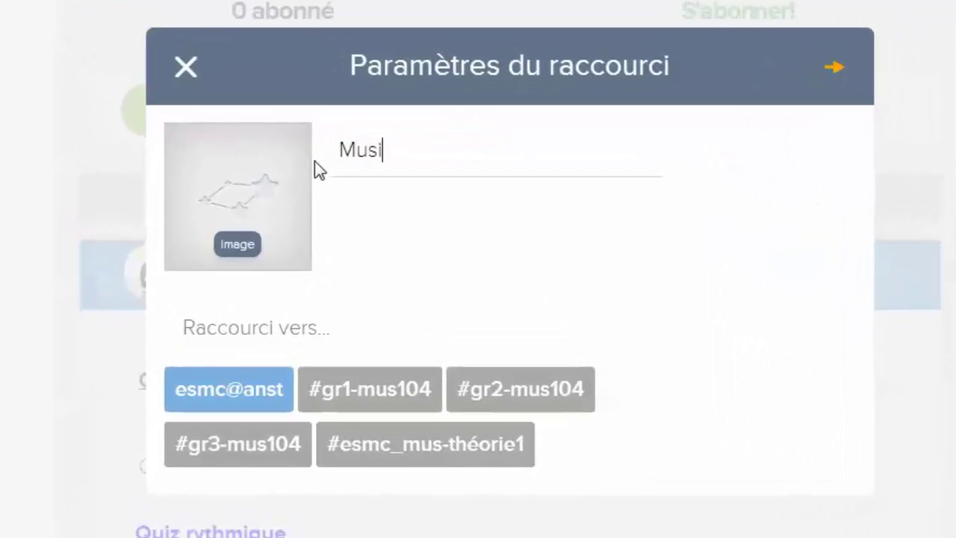
{"action": "type", "text": "que sec.1"}
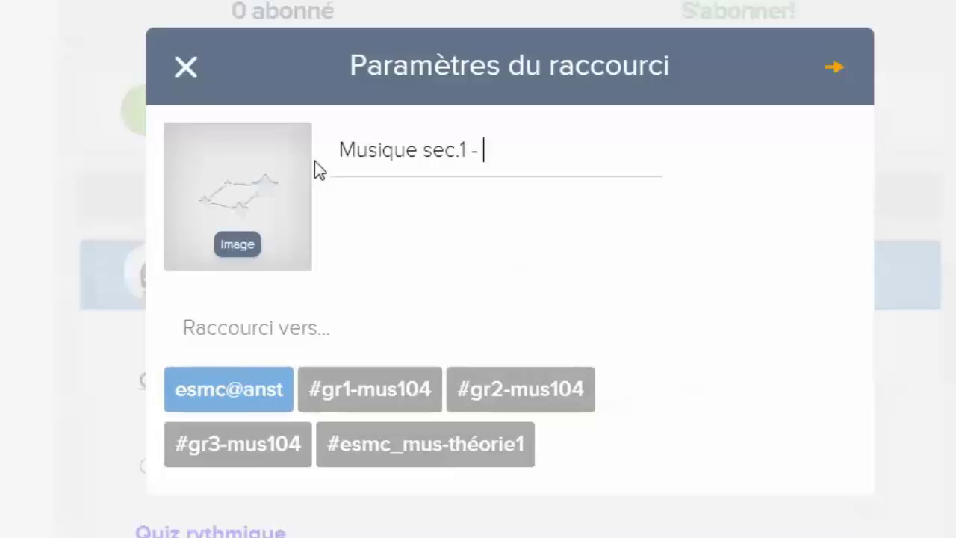
{"action": "type", "text": "- Théorie"}
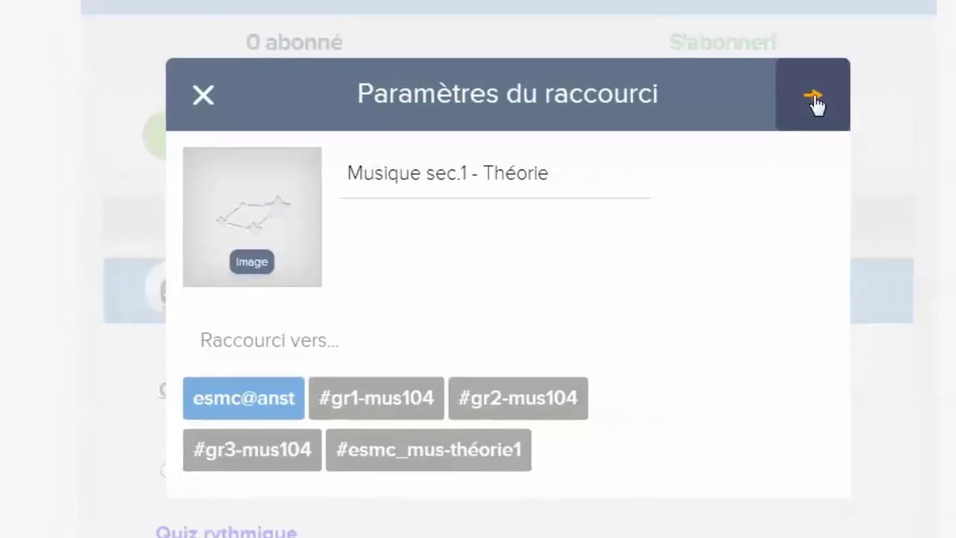
{"action": "left_click", "coordinate": [813, 99]}
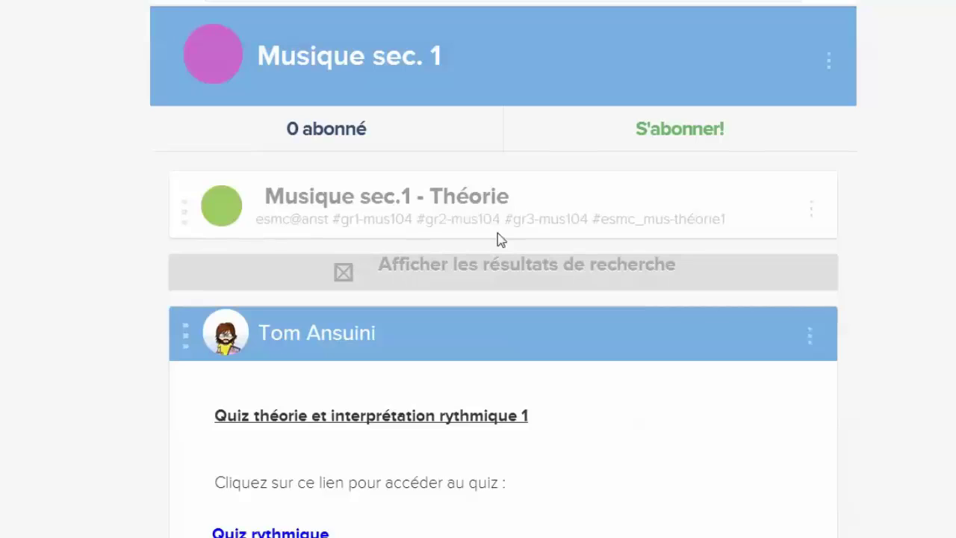
Step: View the "Musique sec.1 - Théorie" shortcut's page and return to Musique sec. 1 through the account's own profile page
{"action": "left_click", "coordinate": [493, 213]}
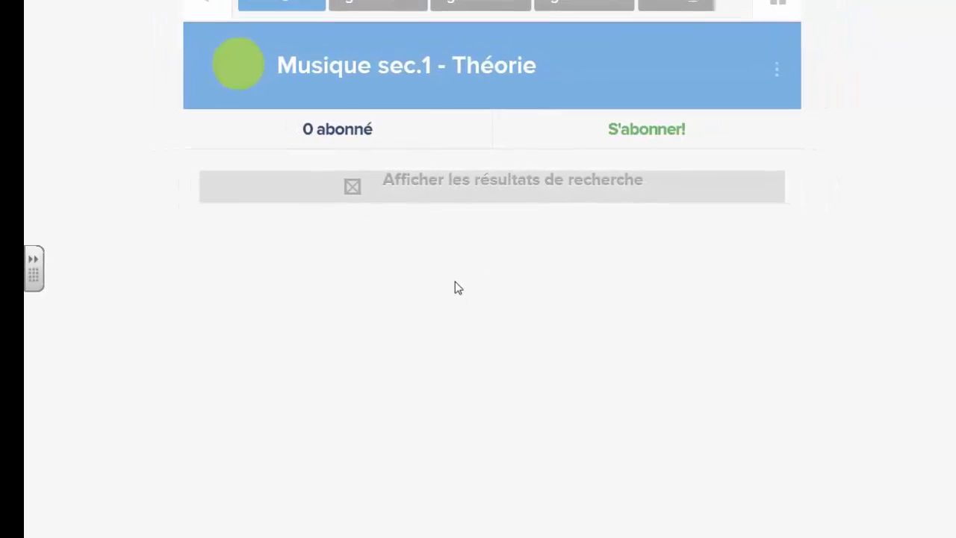
{"action": "left_click", "coordinate": [718, 19]}
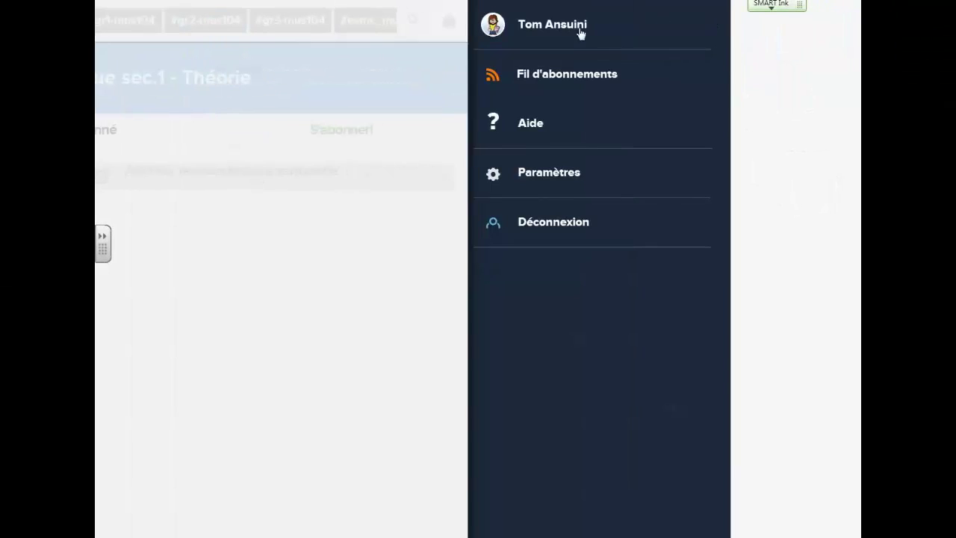
{"action": "left_click", "coordinate": [577, 31]}
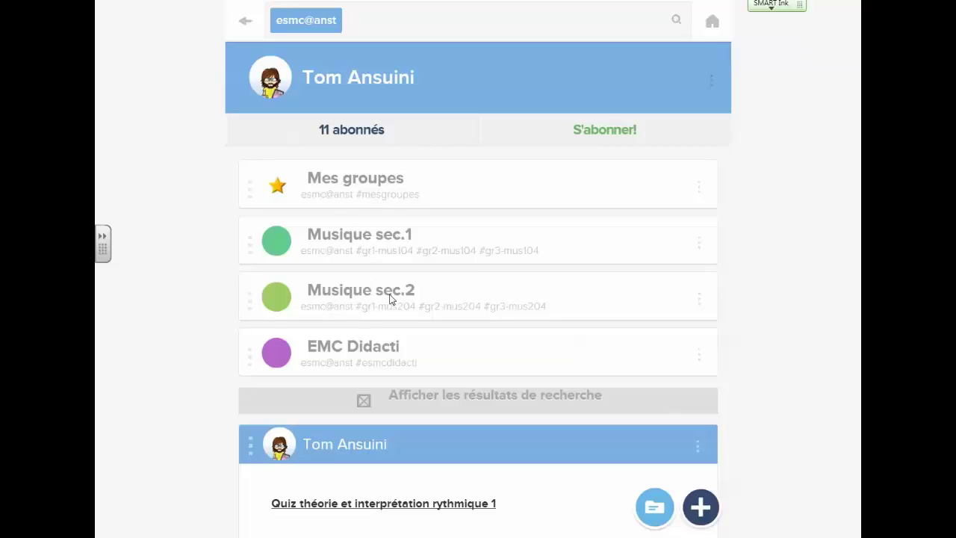
{"action": "left_click", "coordinate": [405, 241]}
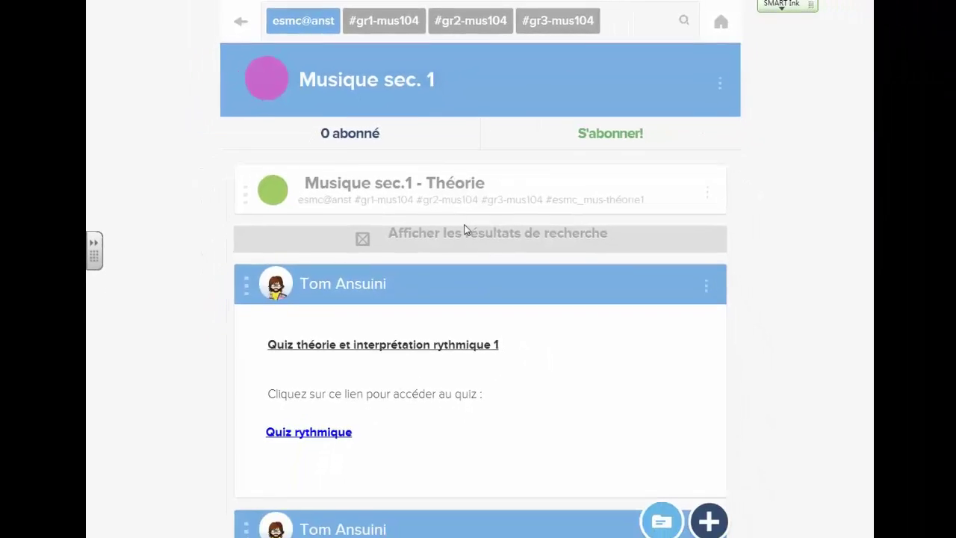
Step: Create a second shortcut on the Musique sec. 1 page by adding the keyword esmc_musPA1 to the existing tags
{"action": "left_click", "coordinate": [654, 510]}
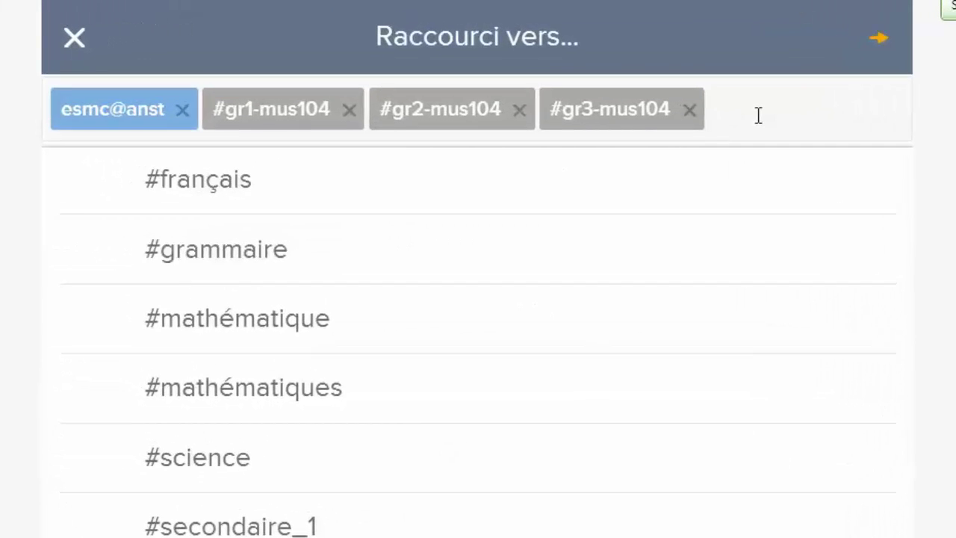
{"action": "type", "text": "esmc"}
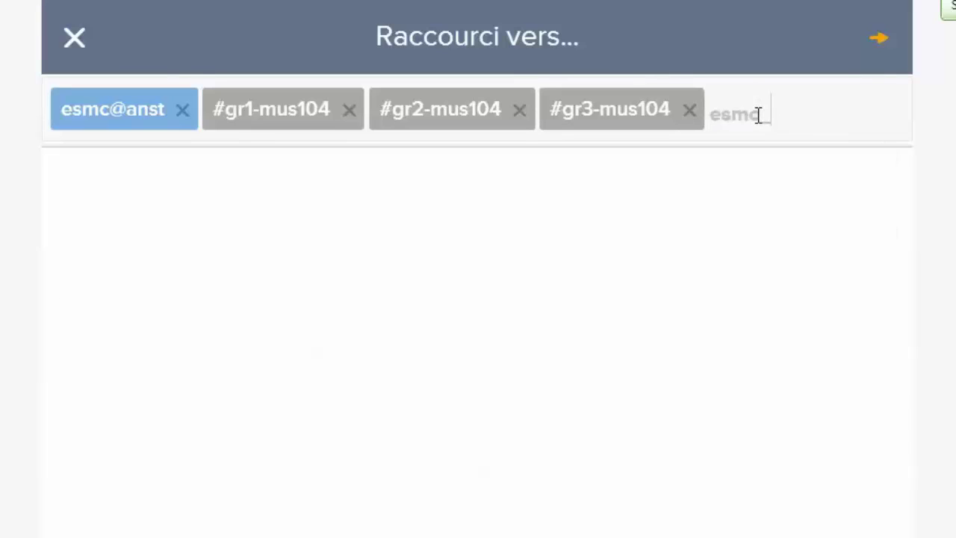
{"action": "type", "text": "_musPA1"}
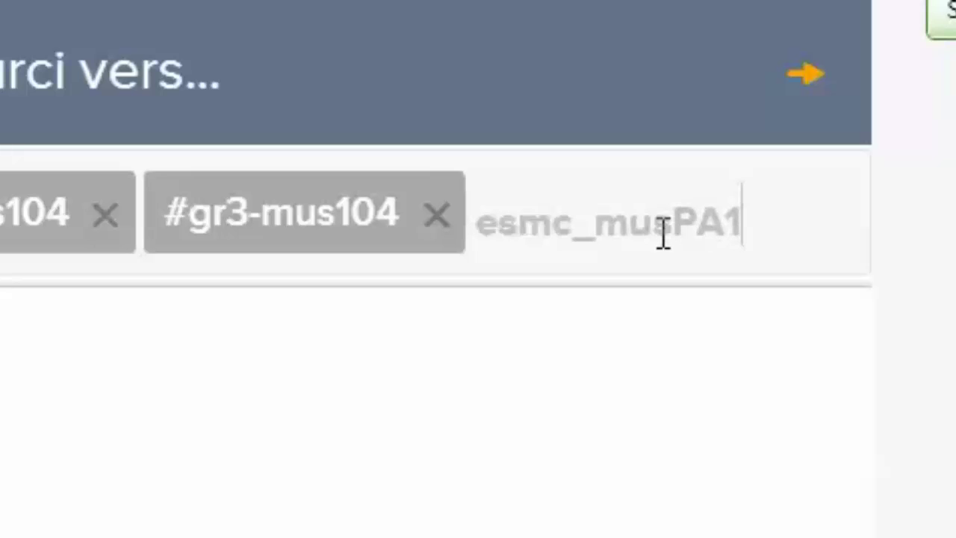
{"action": "key", "text": "Return"}
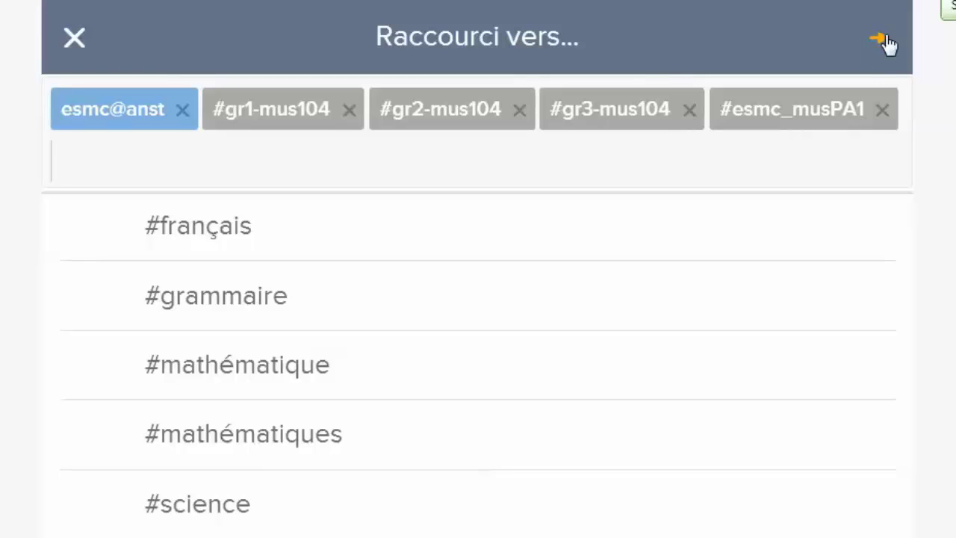
{"action": "left_click", "coordinate": [881, 42]}
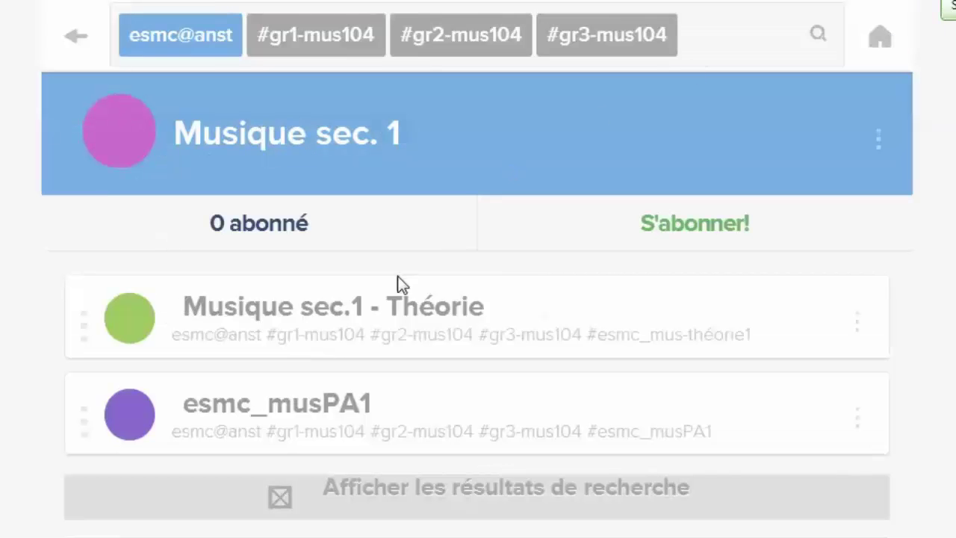
Step: Rename the esmc_musPA1 shortcut as "Musique - sec.1 Perception auditive" and check its page before returning to Musique sec. 1
{"action": "left_click", "coordinate": [858, 422]}
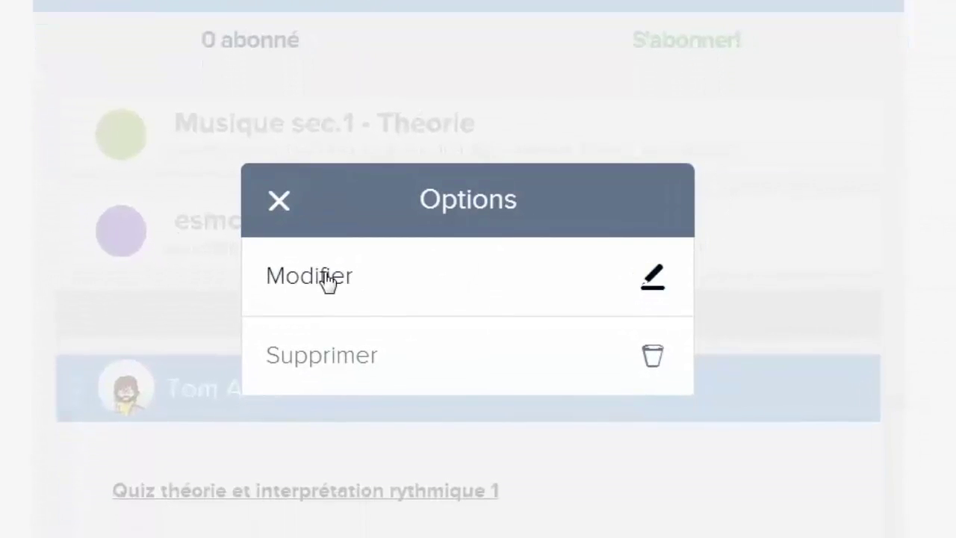
{"action": "left_click", "coordinate": [324, 277]}
{"action": "left_click_drag", "start_coordinate": [455, 179], "coordinate": [262, 171]}
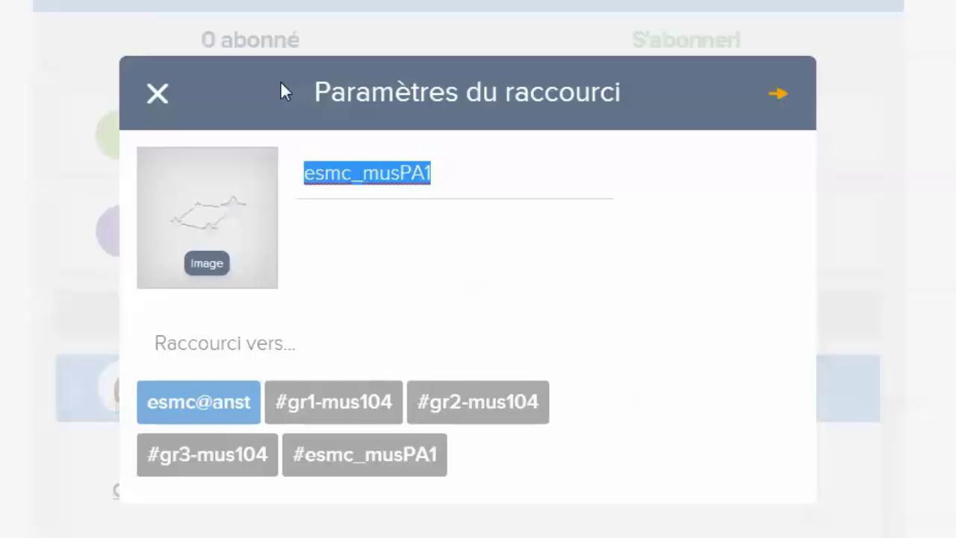
{"action": "type", "text": "Musique "}
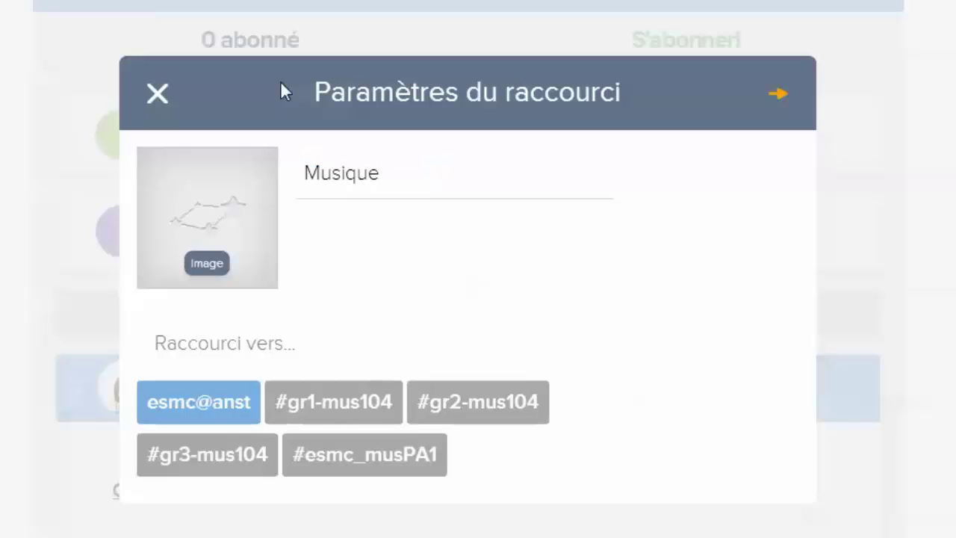
{"action": "type", "text": "- sec.1 Perc"}
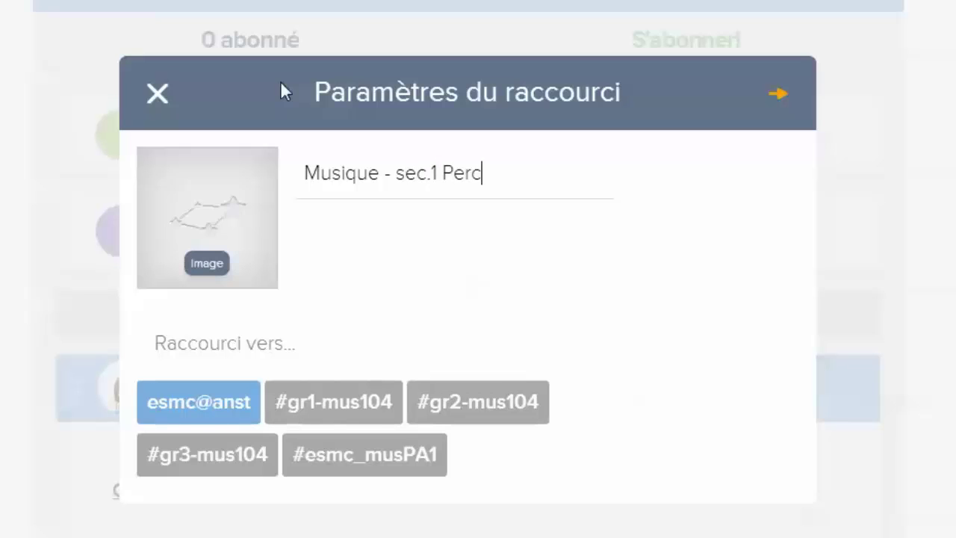
{"action": "type", "text": "eption auditive"}
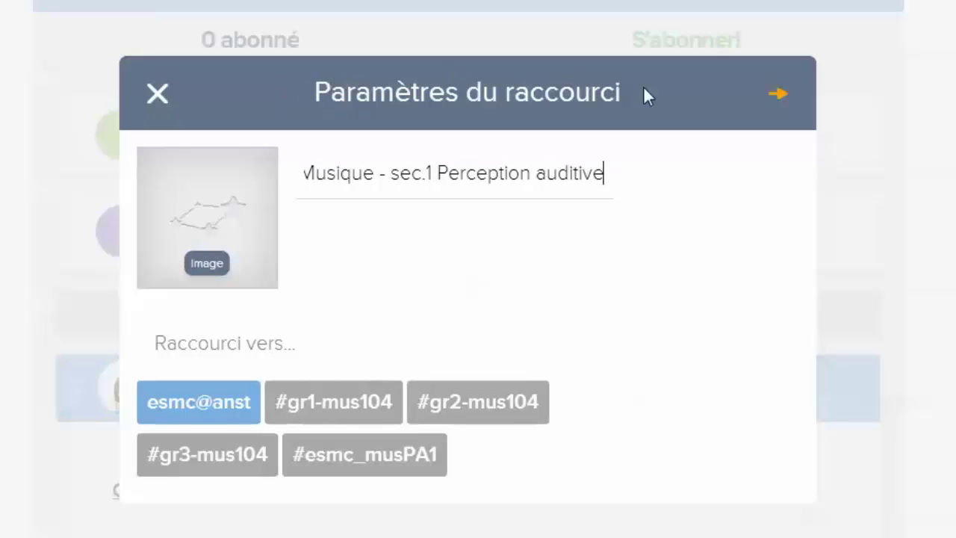
{"action": "left_click", "coordinate": [775, 99]}
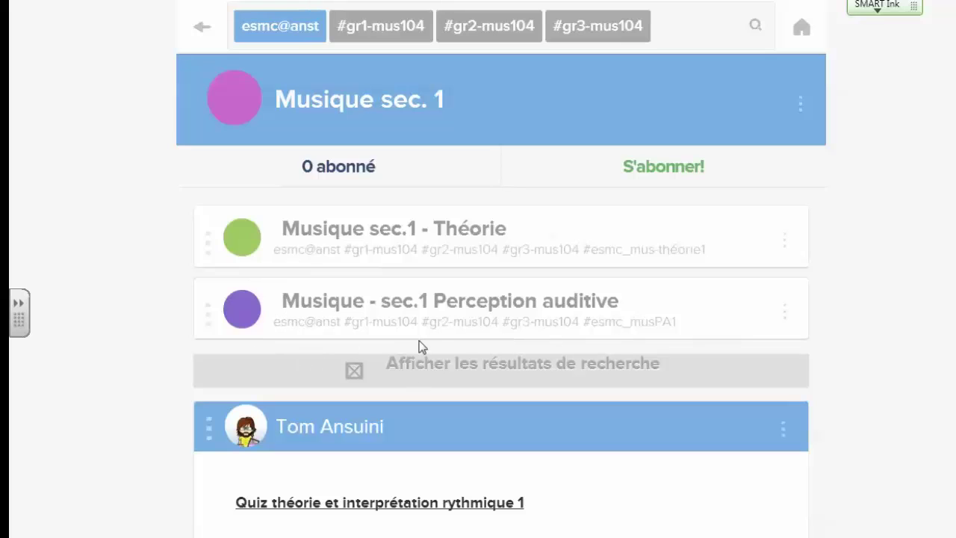
{"action": "left_click", "coordinate": [472, 315]}
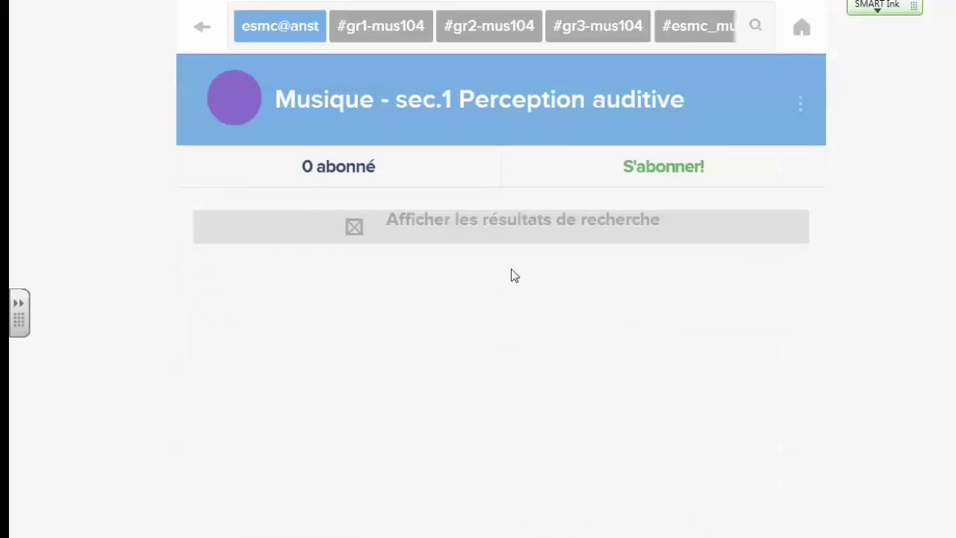
{"action": "left_click", "coordinate": [194, 34]}
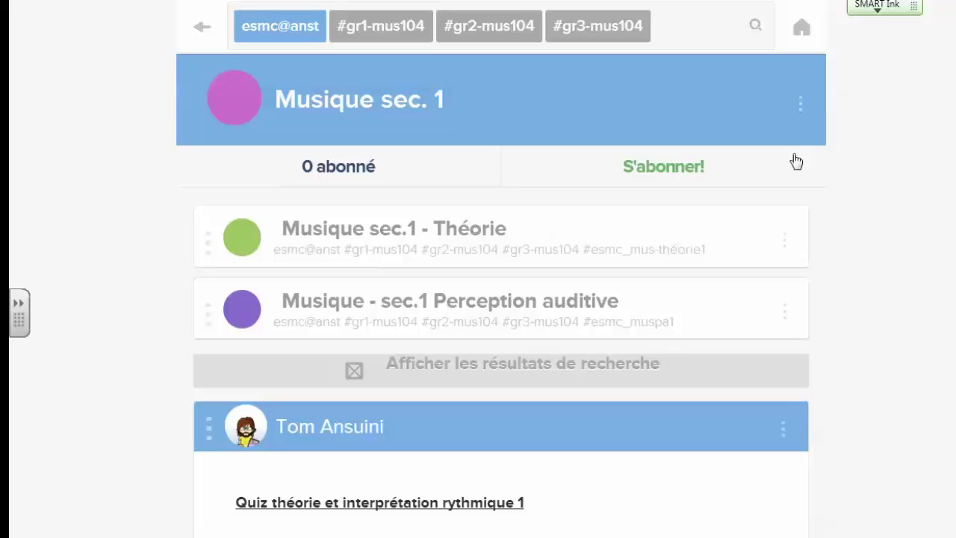